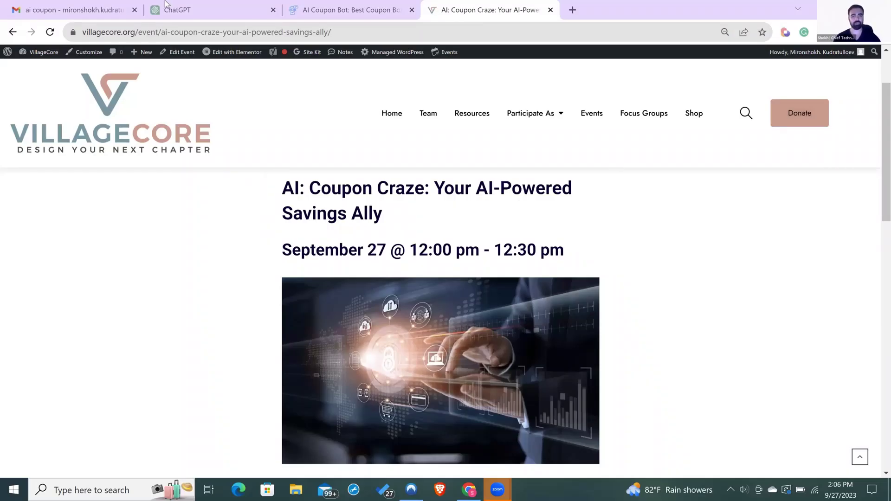
# - Switch from the VillageCore event page to the ChatGPT tab with GPT-4 Plugins selected
pyautogui.click(177, 9)
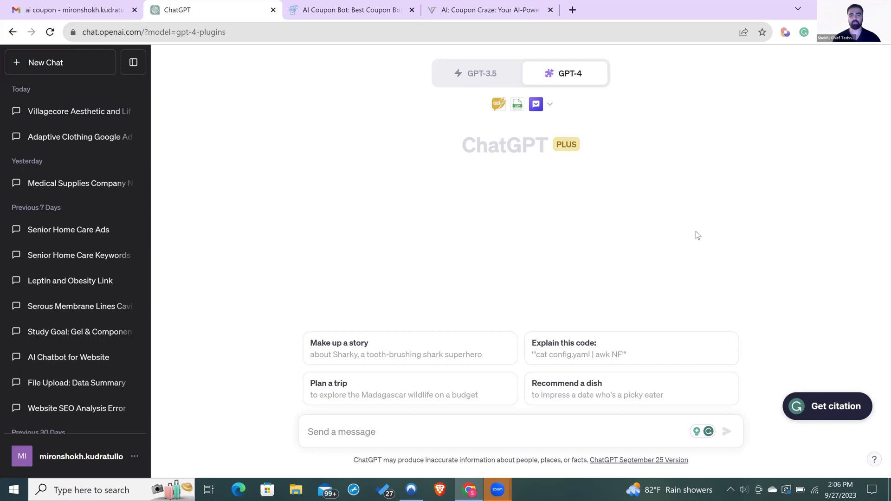
pyautogui.moveTo(565, 74)
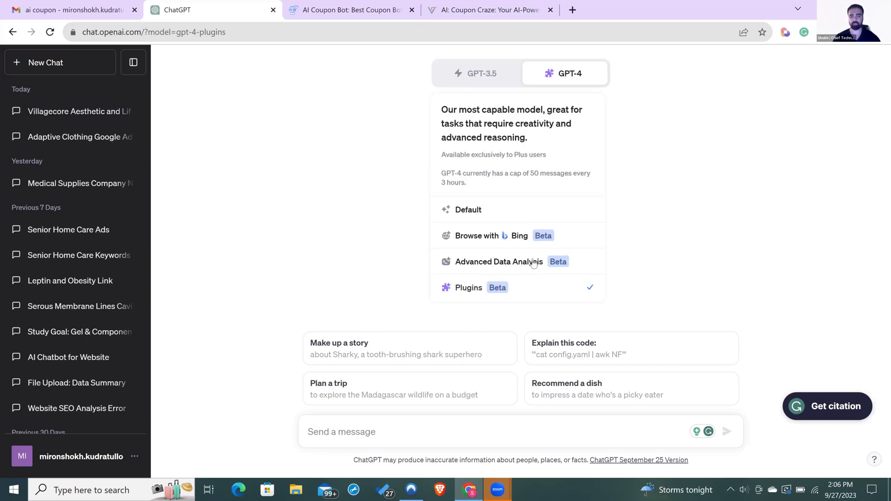
pyautogui.click(530, 291)
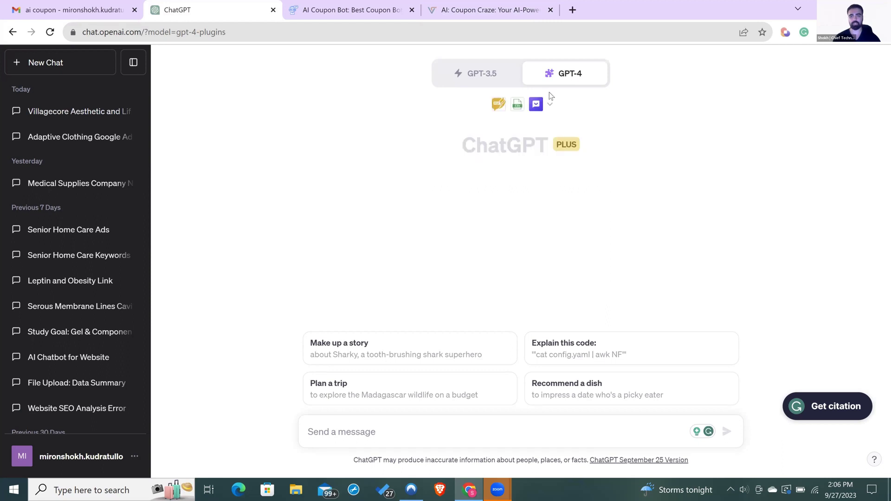
pyautogui.click(553, 106)
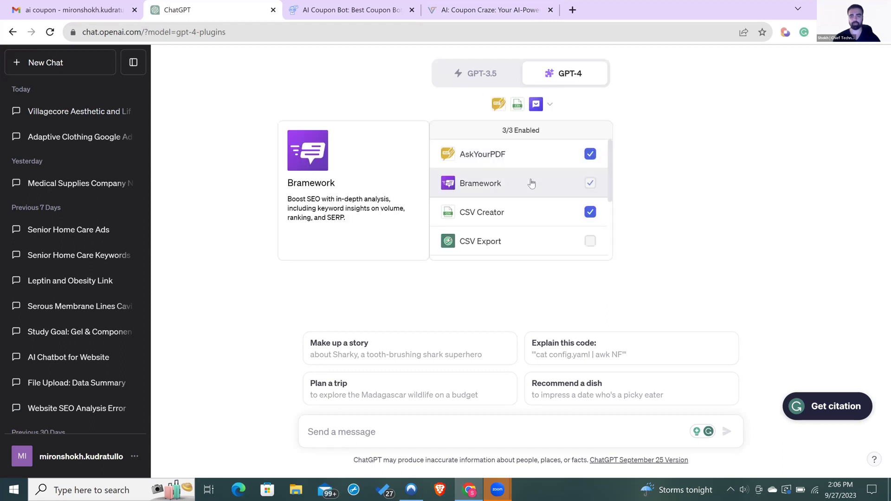
pyautogui.scroll(-3, 529, 184)
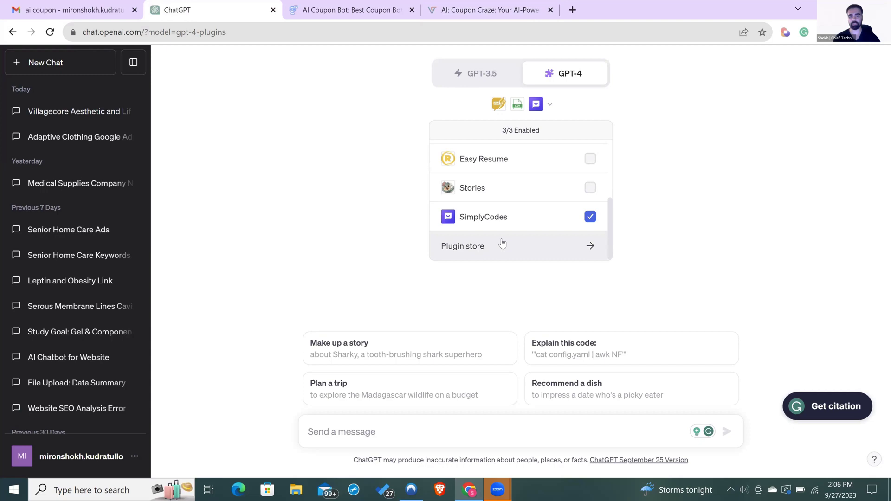
pyautogui.click(302, 136)
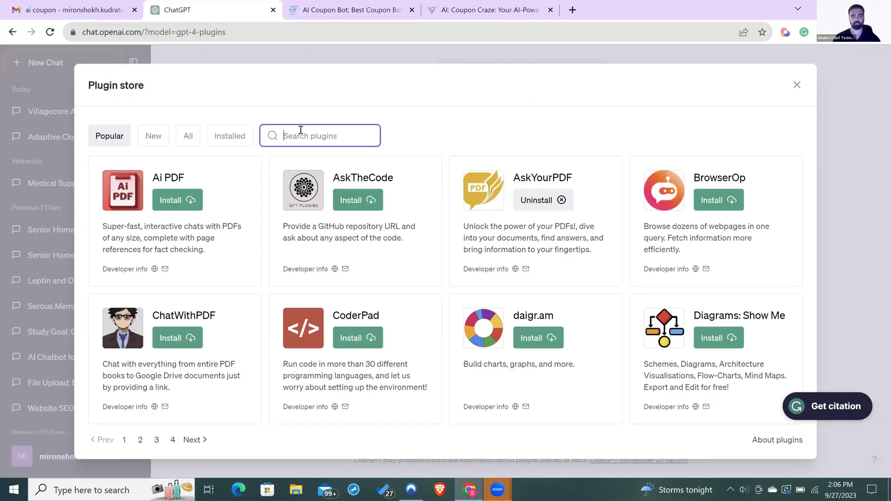
pyautogui.write('simply')
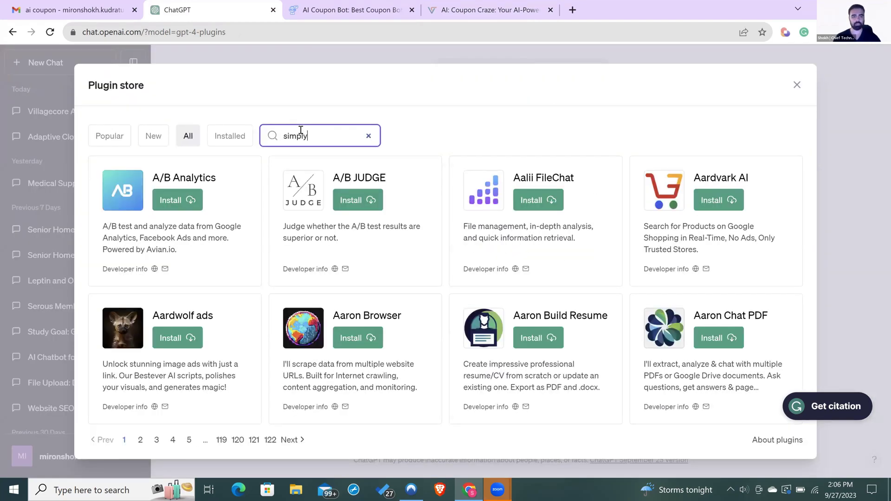
pyautogui.write('code')
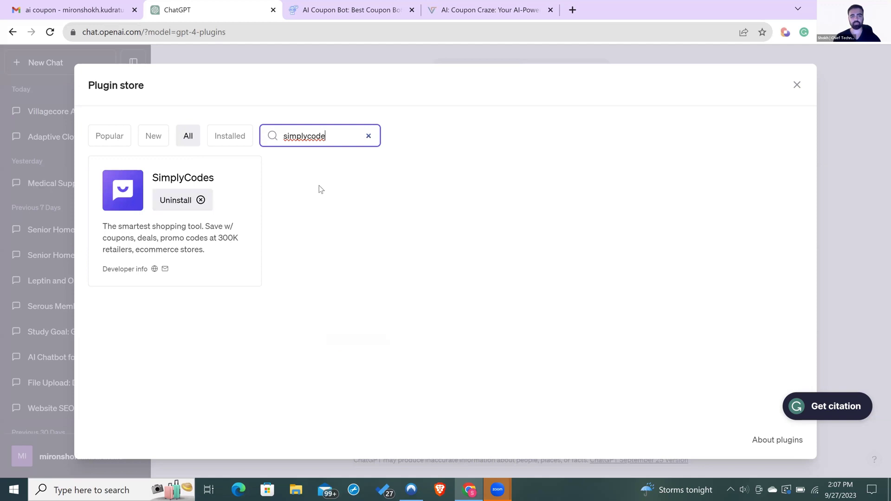
pyautogui.press('BackSpace')
pyautogui.press('BackSpace')
pyautogui.press('BackSpace')
pyautogui.press('BackSpace')
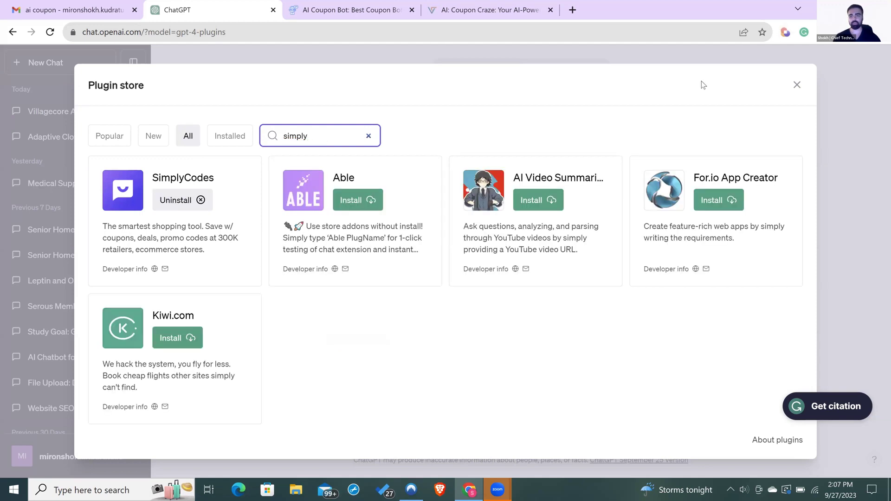
# - Close the plugin store and disable AskYourPDF and CSV Creator, keeping only SimplyCodes enabled
pyautogui.click(633, 61)
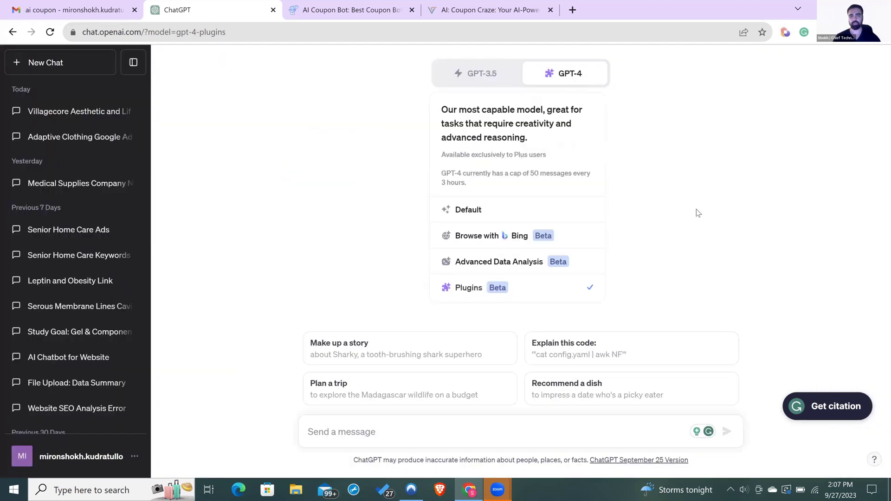
pyautogui.click(550, 106)
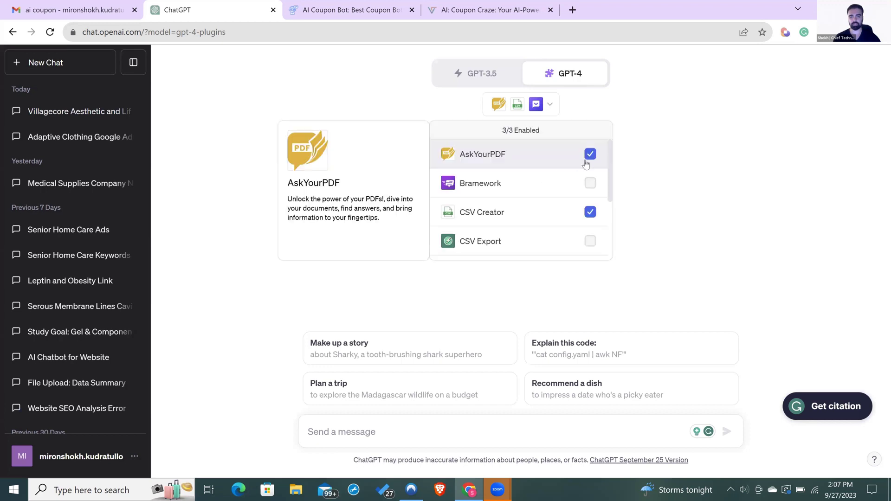
pyautogui.click(591, 154)
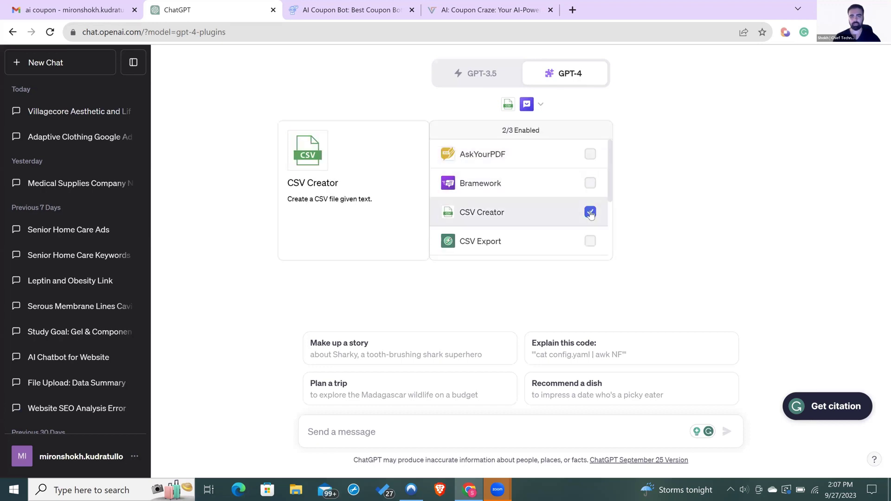
pyautogui.click(590, 212)
pyautogui.scroll(-3, 529, 209)
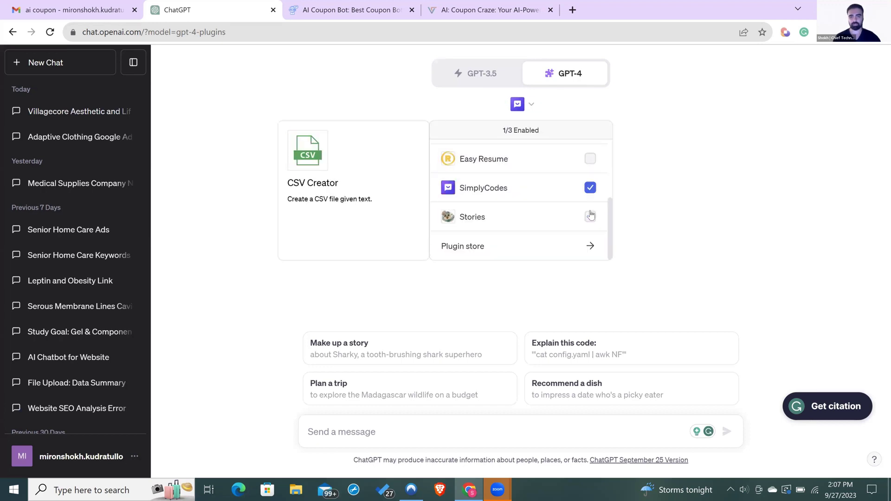
pyautogui.click(674, 196)
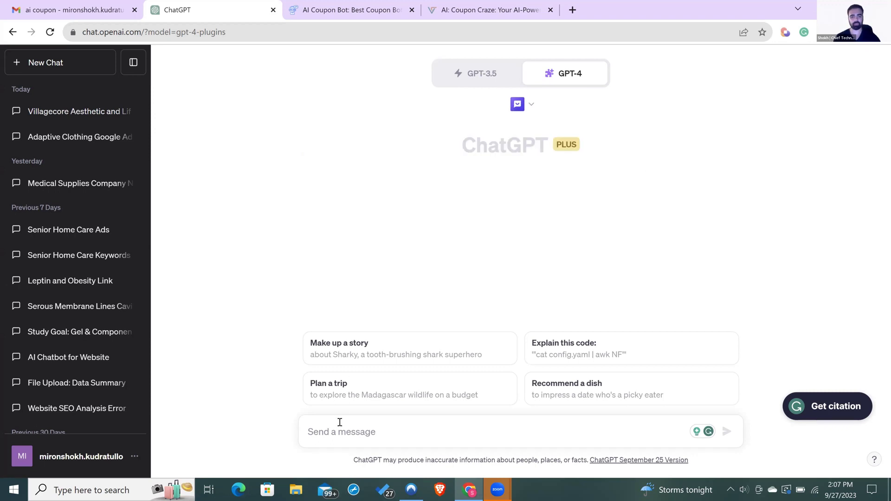
pyautogui.write('i am pla')
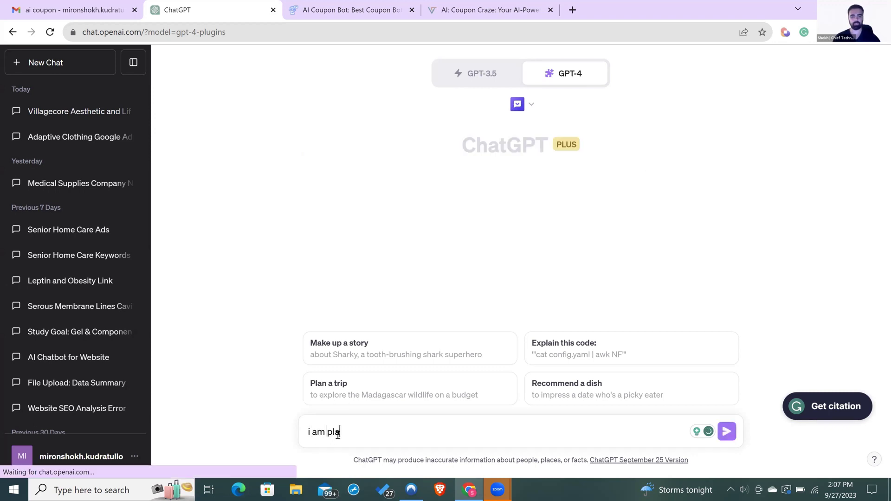
pyautogui.write('nning on trav')
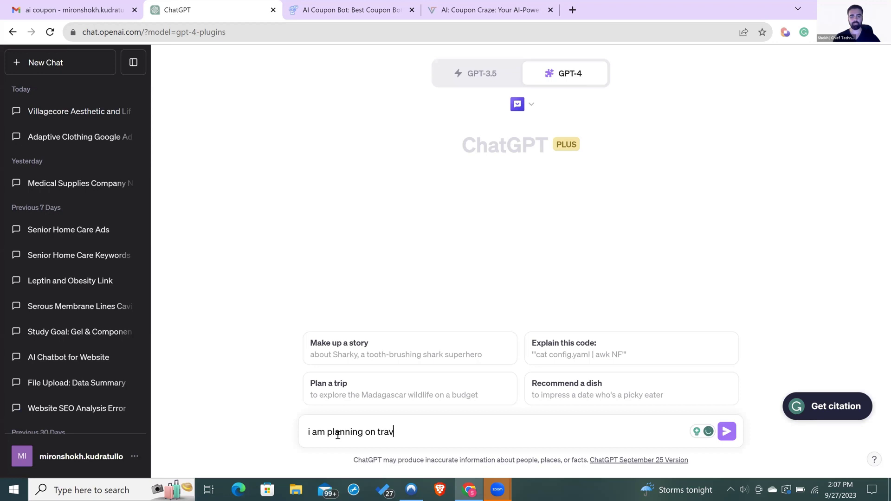
pyautogui.write('eling, find me ')
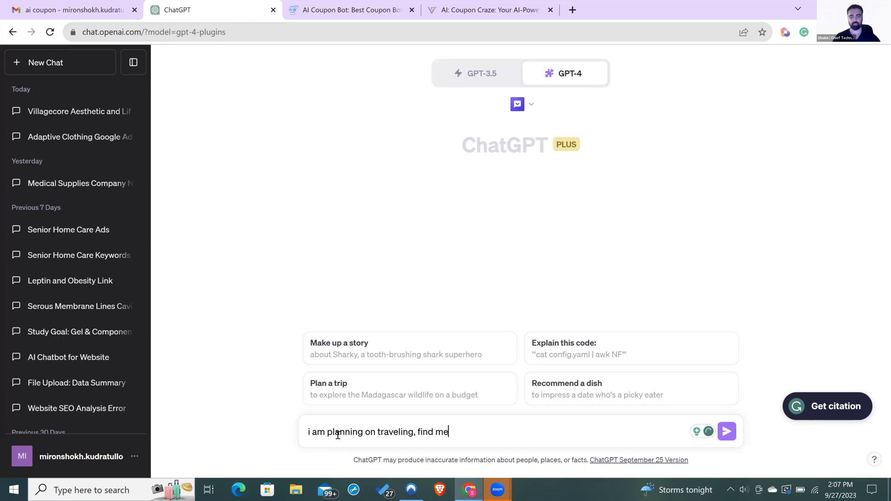
pyautogui.write('coup')
pyautogui.write('on codes fro')
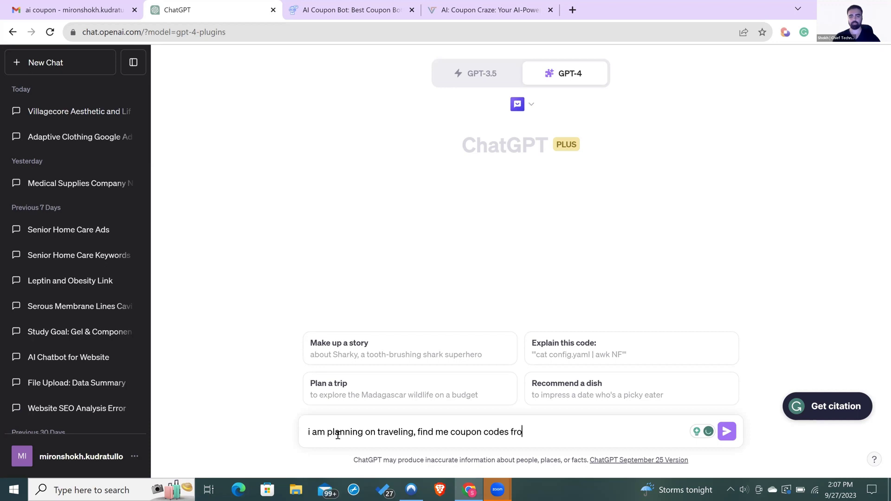
pyautogui.write('m airlines')
# - Send a prompt asking SimplyCodes for airline coupon codes
pyautogui.press('Return')
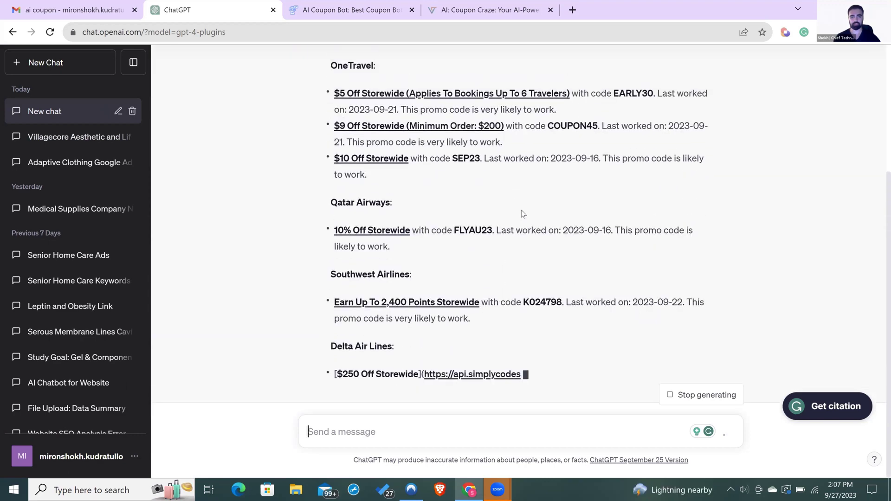
pyautogui.scroll(2, 529, 200)
pyautogui.scroll(2, 529, 199)
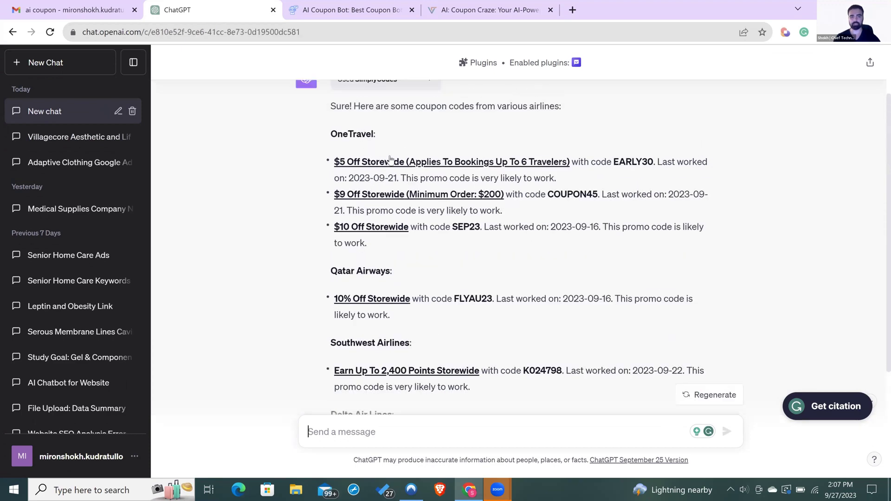
pyautogui.scroll(-2, 510, 234)
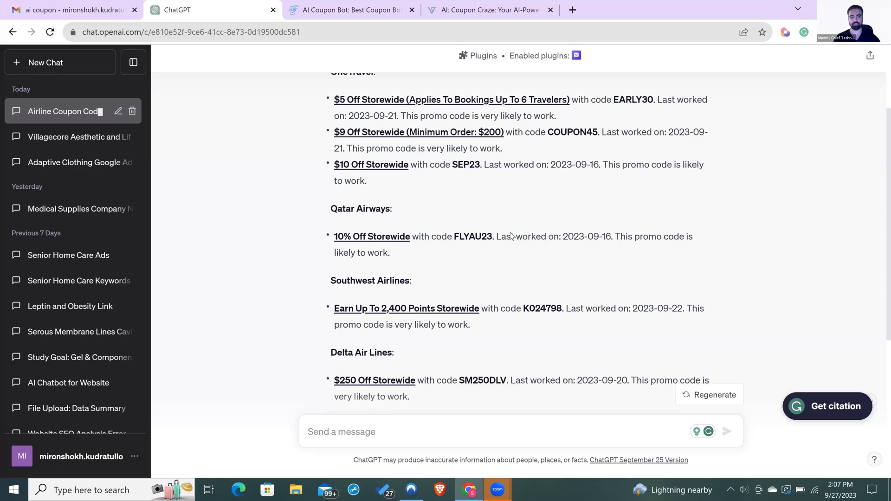
pyautogui.scroll(-2, 418, 209)
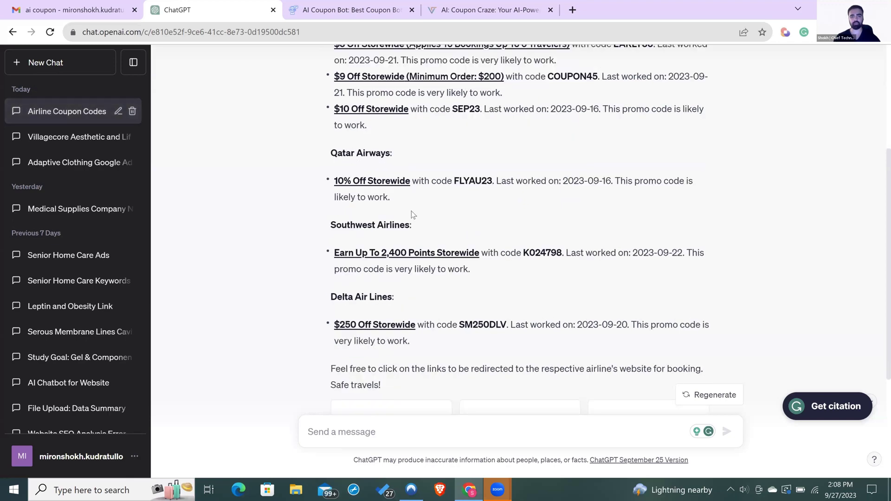
pyautogui.scroll(-1, 411, 211)
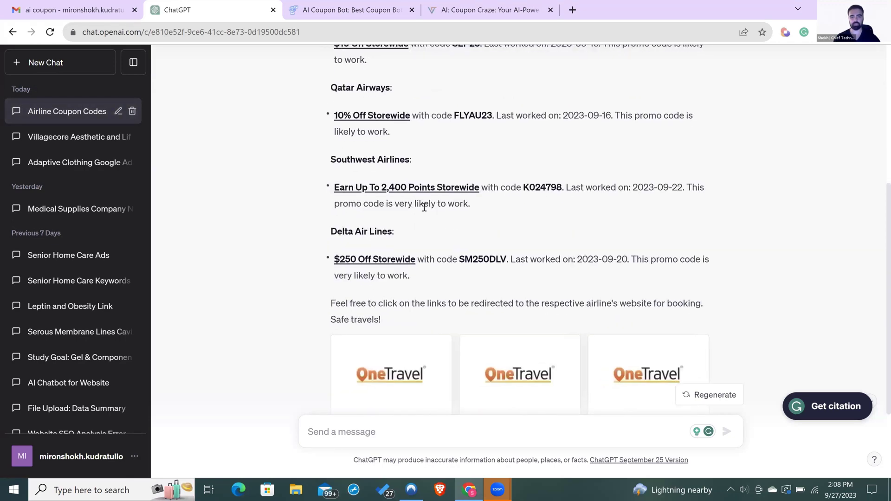
pyautogui.scroll(-2, 475, 249)
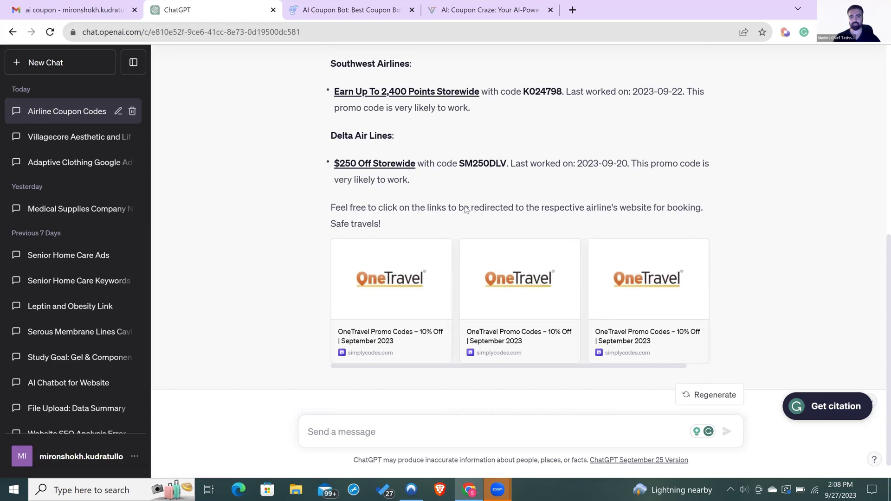
pyautogui.scroll(-1, 464, 206)
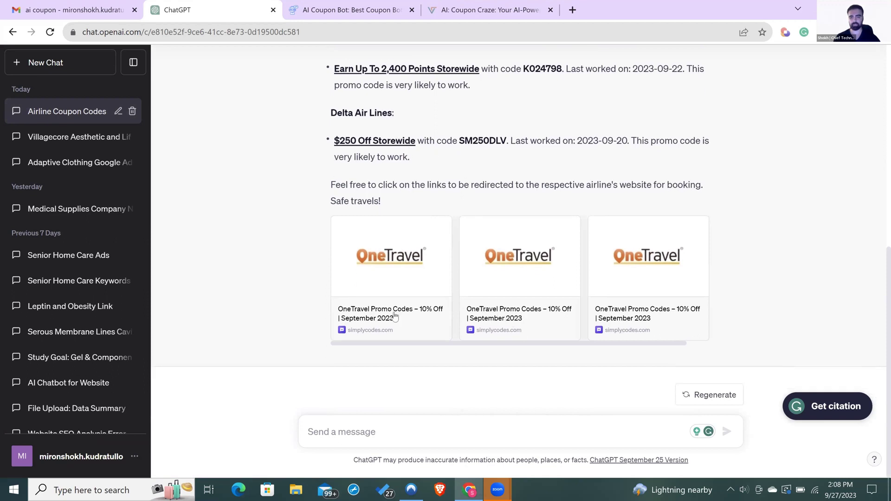
# - Ask which stores have jeans coupons for stocking up on black jeans
pyautogui.click(320, 431)
pyautogui.write('i am ')
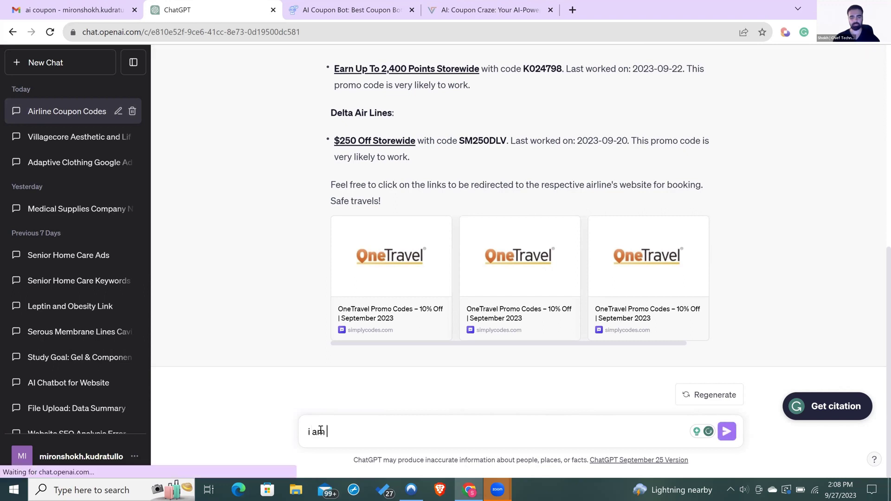
pyautogui.write('looking to stock u')
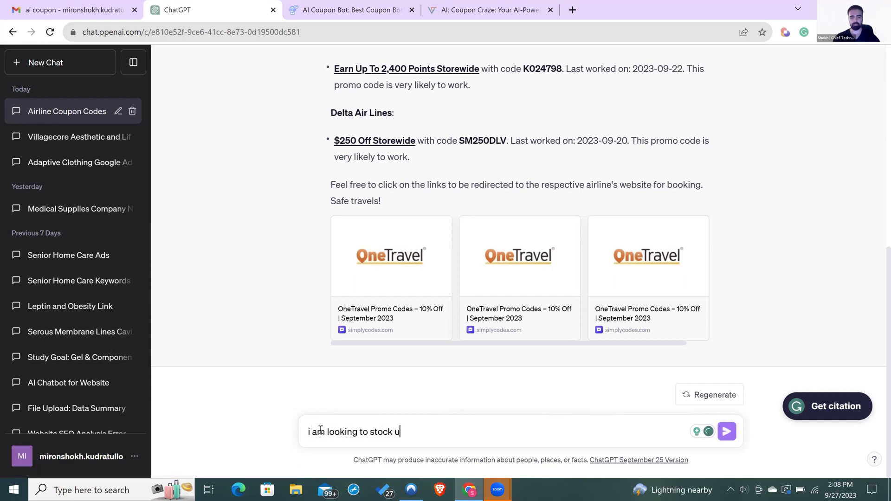
pyautogui.write('p on')
pyautogui.write(' black')
pyautogui.write('k hja')
pyautogui.press('BackSpace')
pyautogui.press('BackSpace')
pyautogui.press('BackSpace')
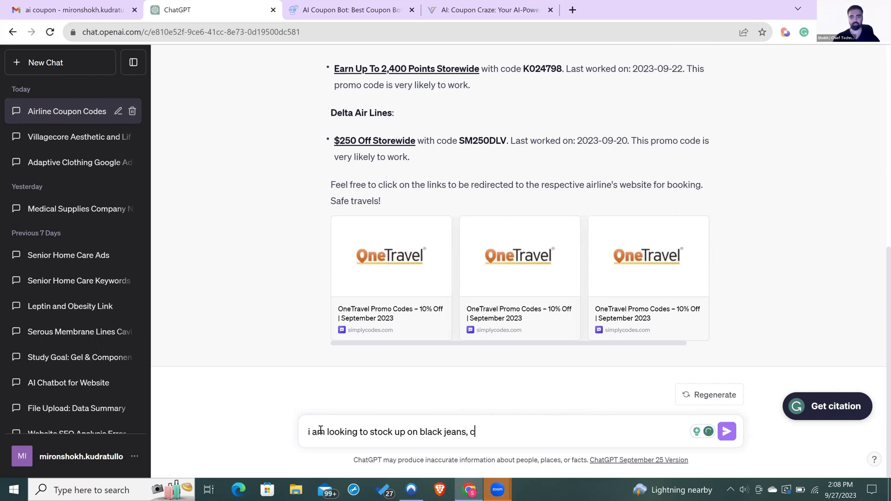
pyautogui.write('an yo')
pyautogui.press('BackSpace')
pyautogui.write('find st')
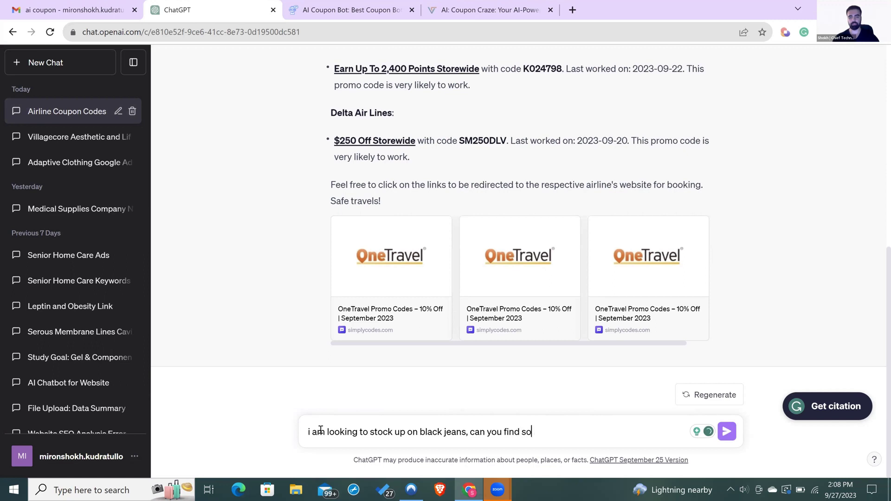
pyautogui.write('ores offering cou')
pyautogui.write('pons for jeans')
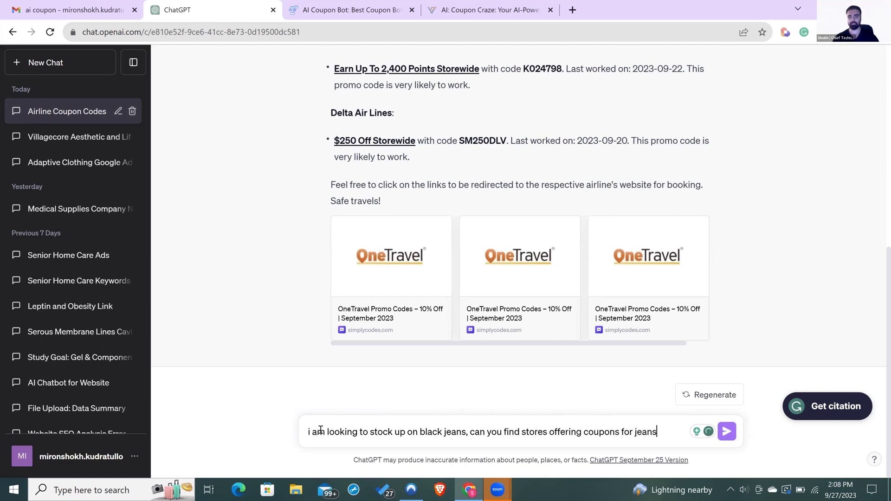
pyautogui.press('Return')
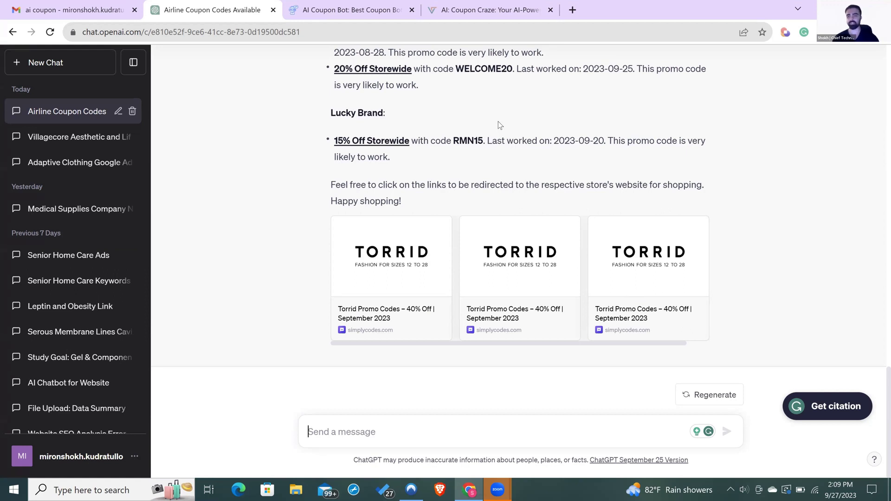
# - Switch to the AI Coupon Bot tab and request macy's coupons
pyautogui.click(337, 9)
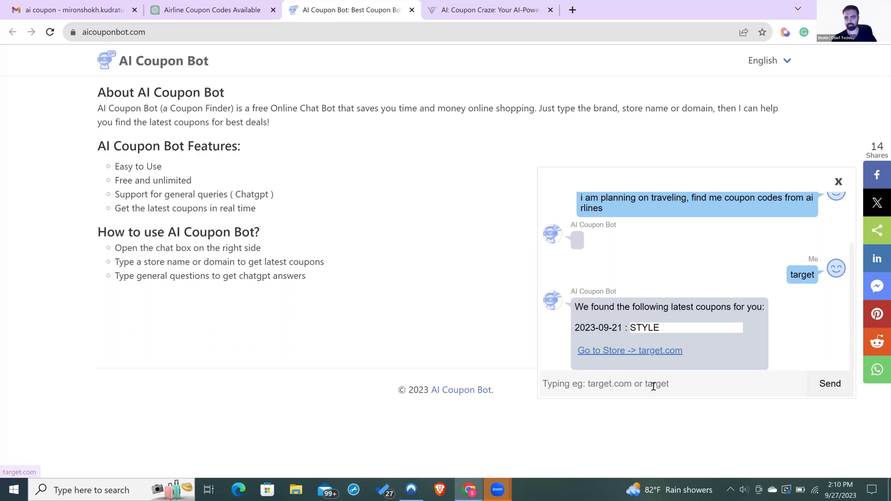
pyautogui.write('m')
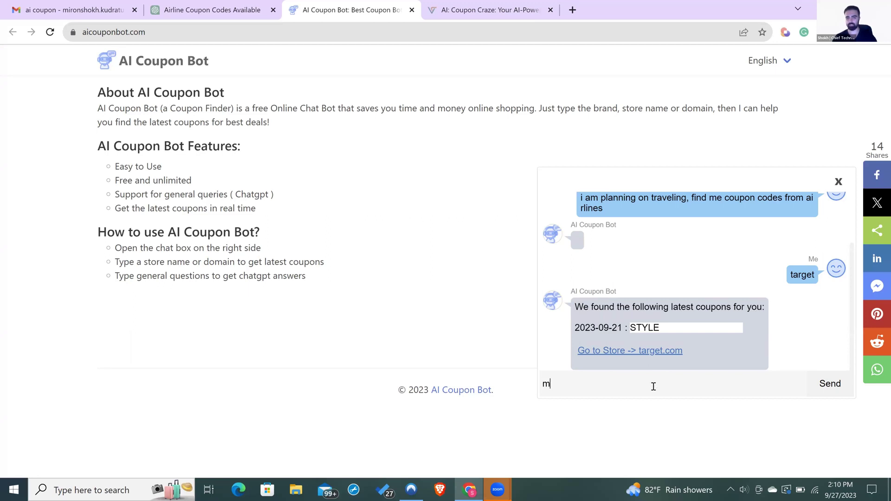
pyautogui.write("acy's")
pyautogui.press('Return')
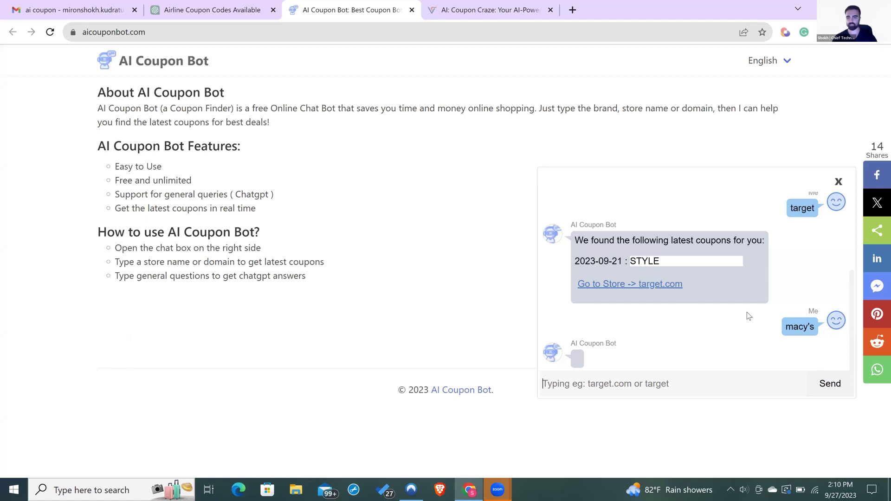
pyautogui.write('wine')
# - Query the coupon bot for wine, then chewy coupons
pyautogui.press('Return')
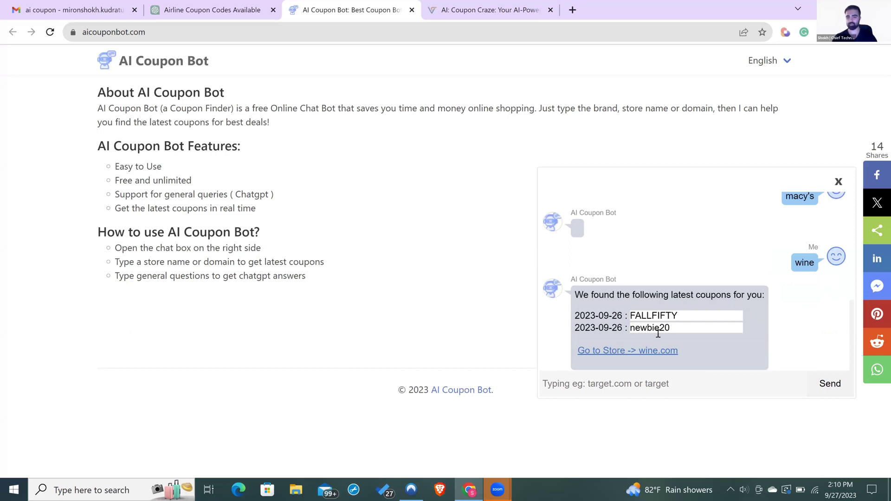
pyautogui.write('chewy')
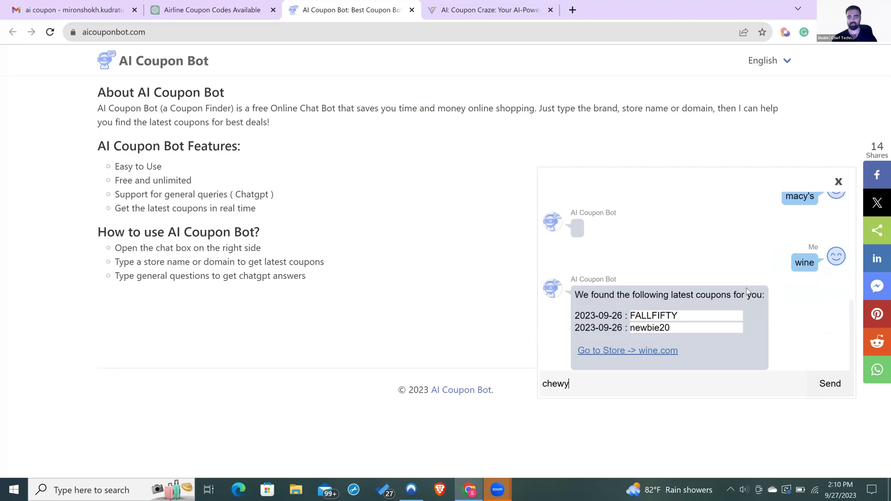
pyautogui.press('Return')
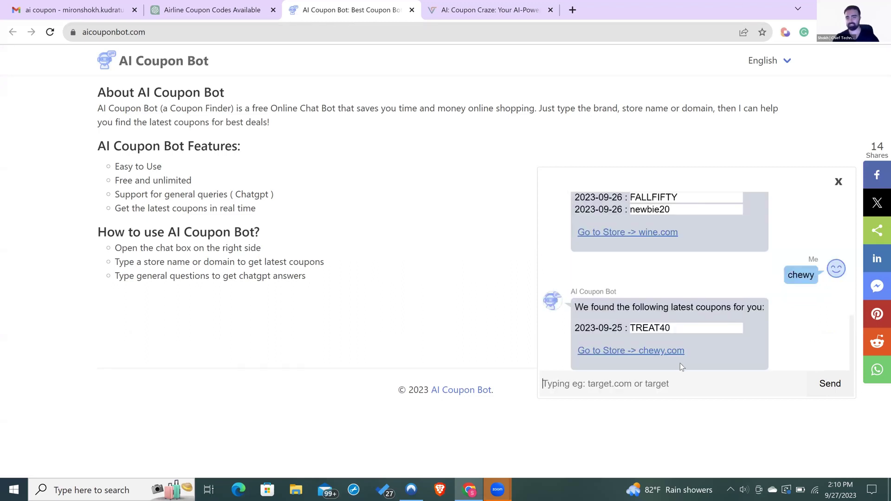